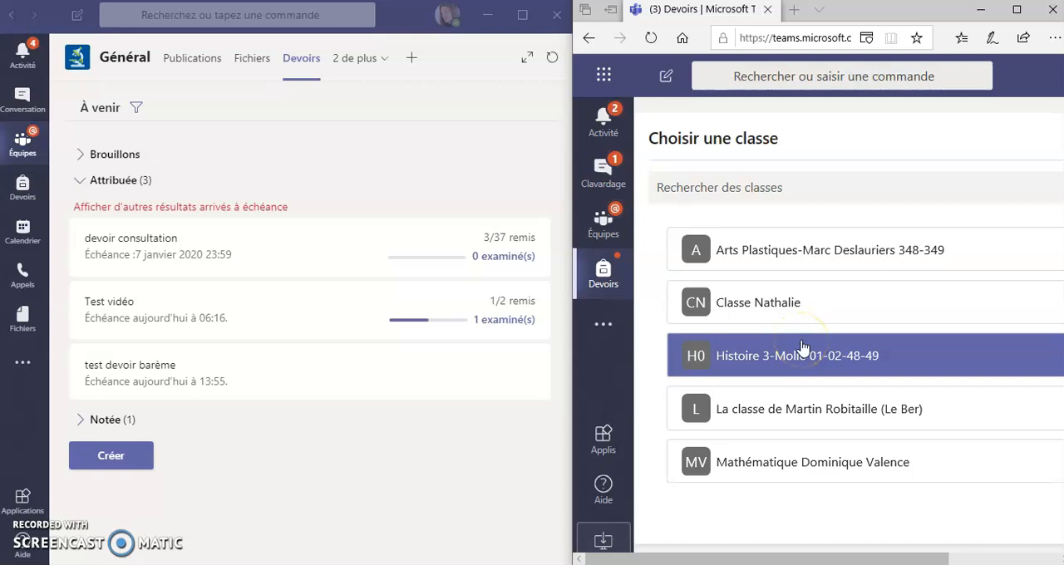
In the student's browser window, select the second listed class and open the assignment "test devoir barème" in a maximized window.
left_click(742, 308)
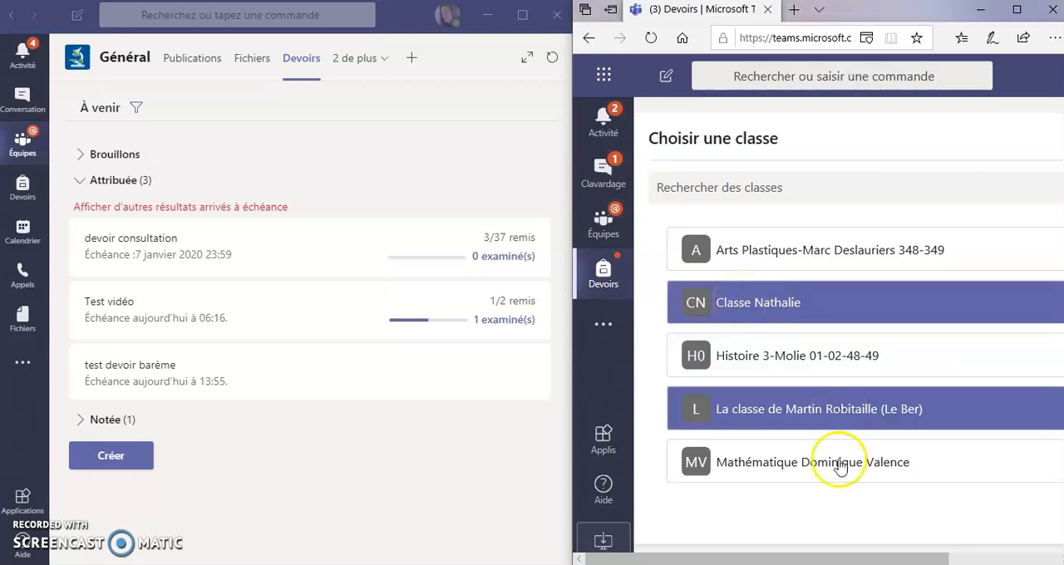
left_click_drag(805, 559, 935, 563)
left_click(994, 520)
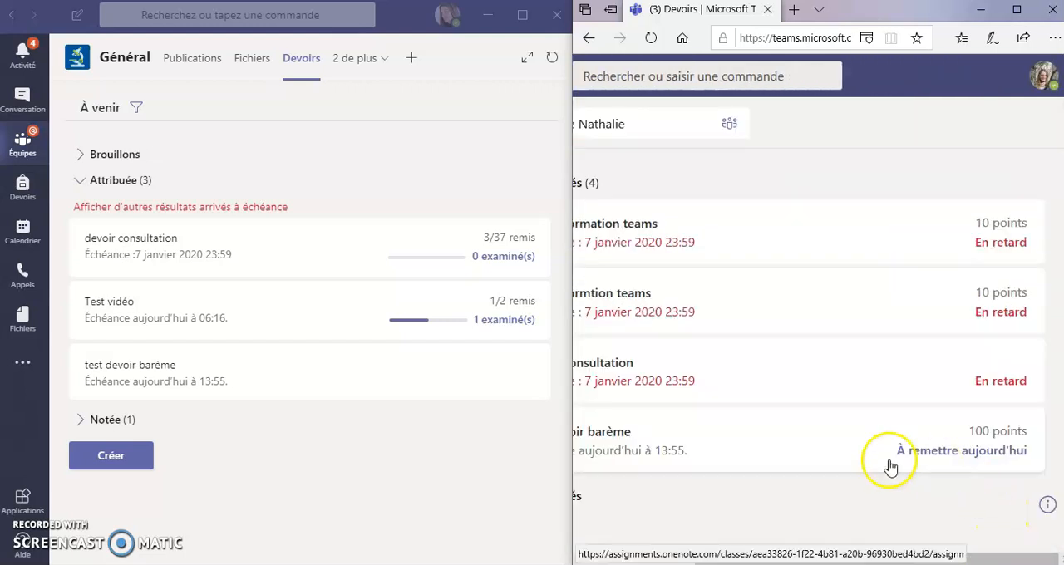
left_click(1016, 10)
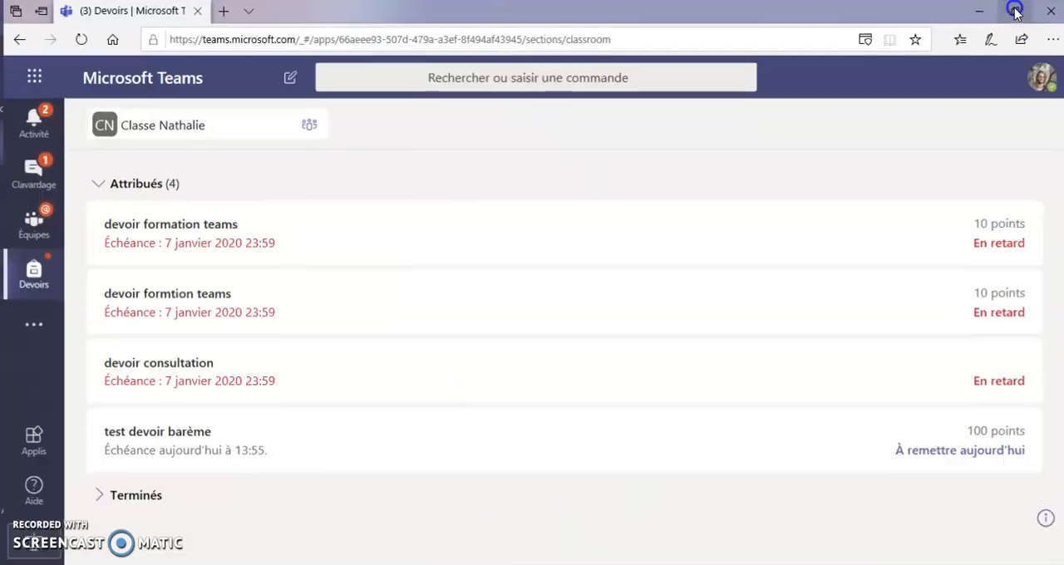
left_click(163, 443)
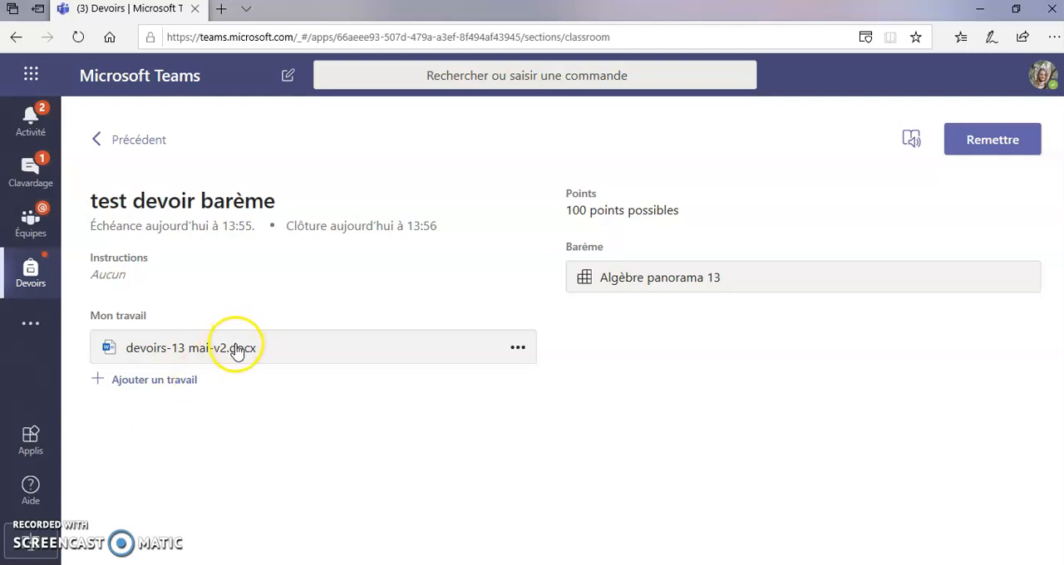
Review the assignment's grading rubric "Algèbre panorama 13", including its criteria and point levels.
left_click(644, 280)
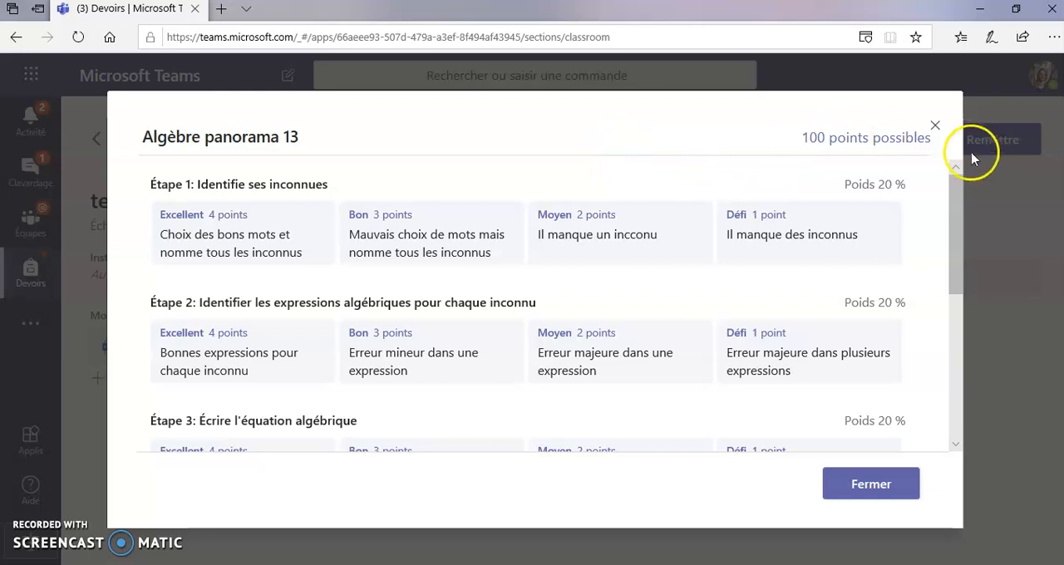
left_click(938, 126)
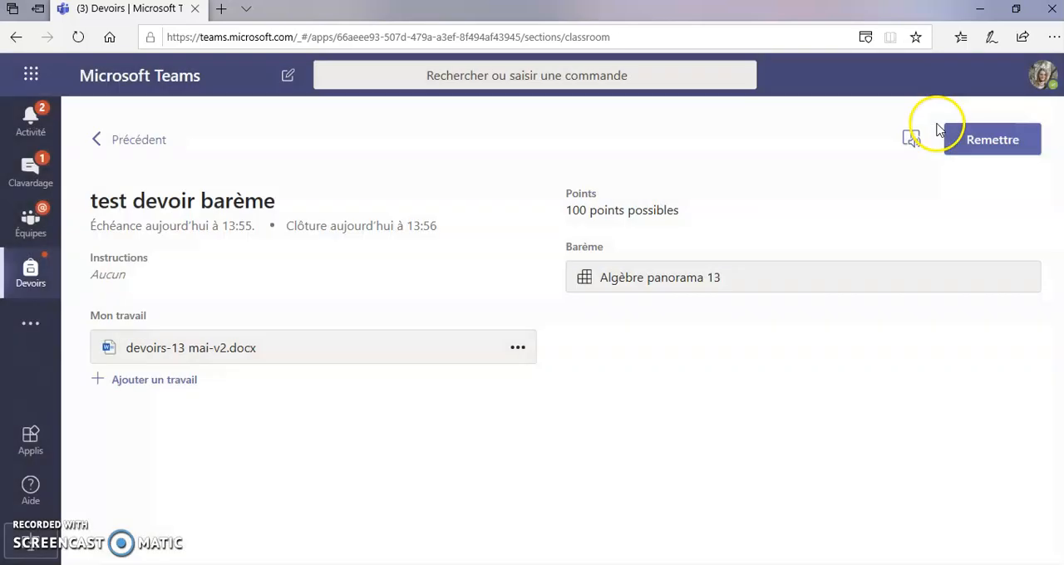
Open devoirs-13 mai-v2.docx for editing and add filler letters beginning "xvzvdfsgsadgdsgdsgds" at the end of question d).
left_click(277, 349)
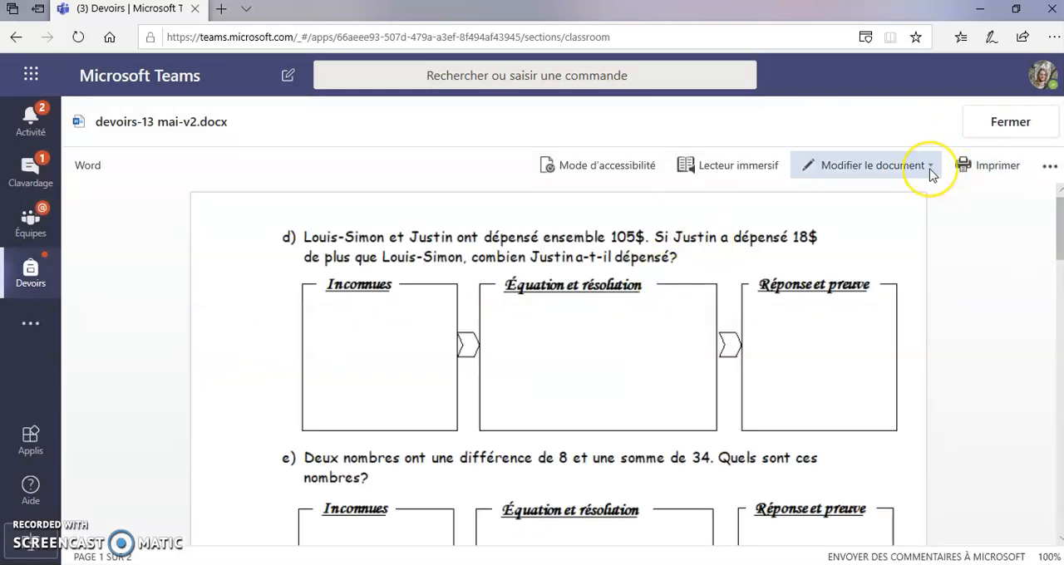
left_click(932, 170)
left_click(900, 248)
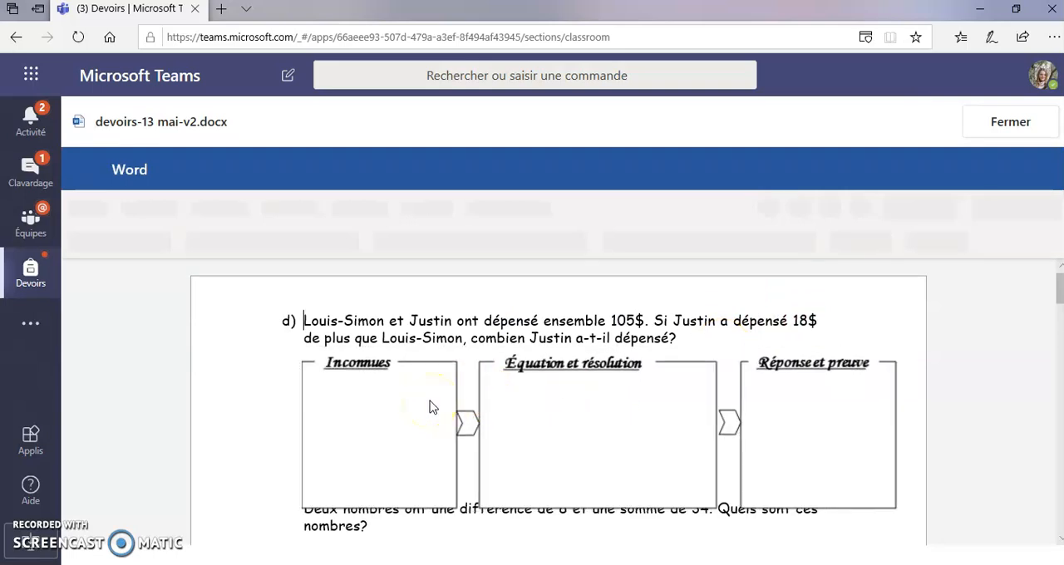
left_click(399, 405)
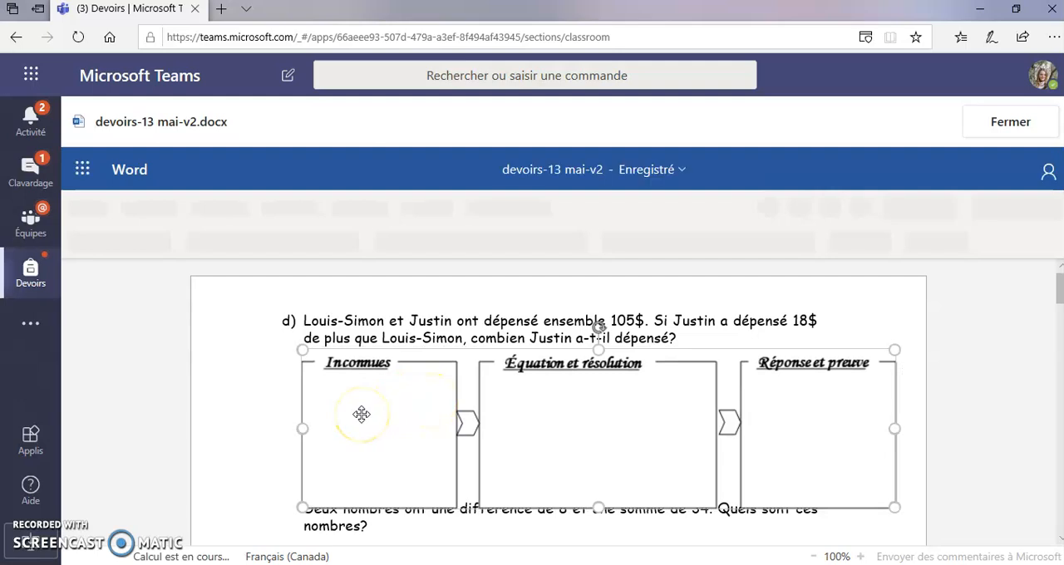
left_click(674, 338)
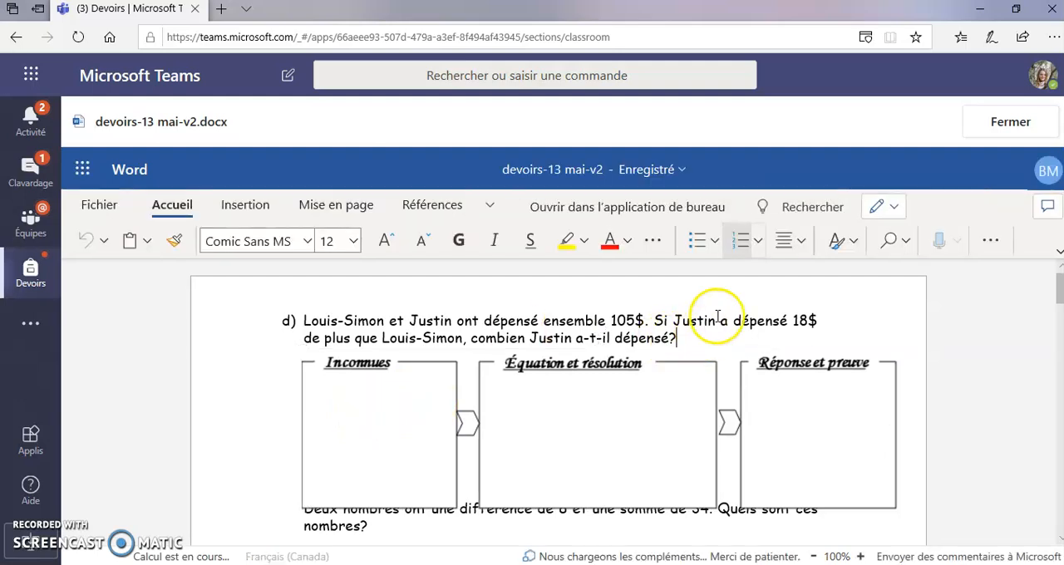
left_click(394, 423)
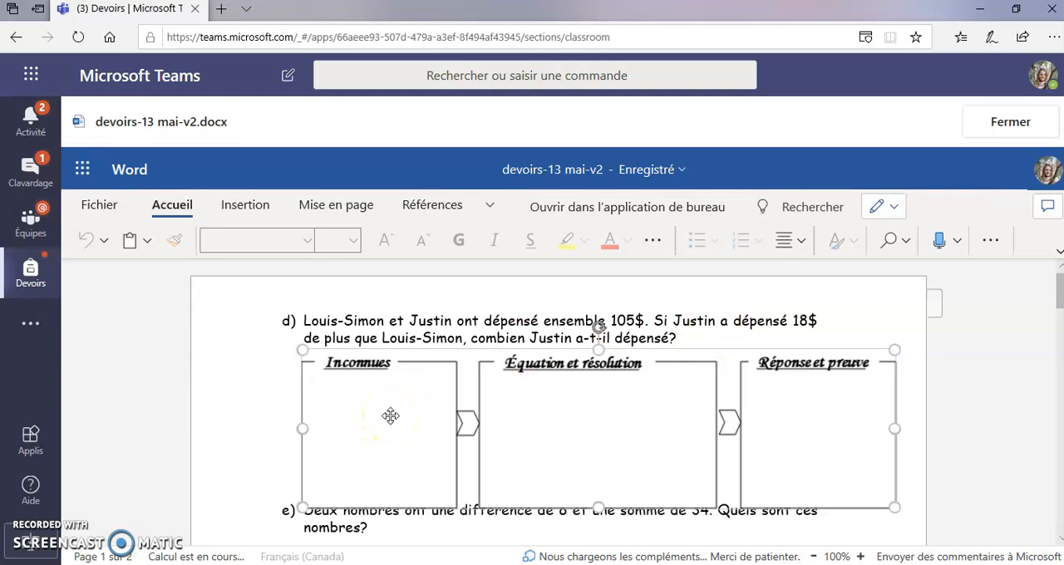
left_click(737, 332)
type("xvzvdfsgsadgdsgdsgdsgdsgdsgdsgdsgsd")
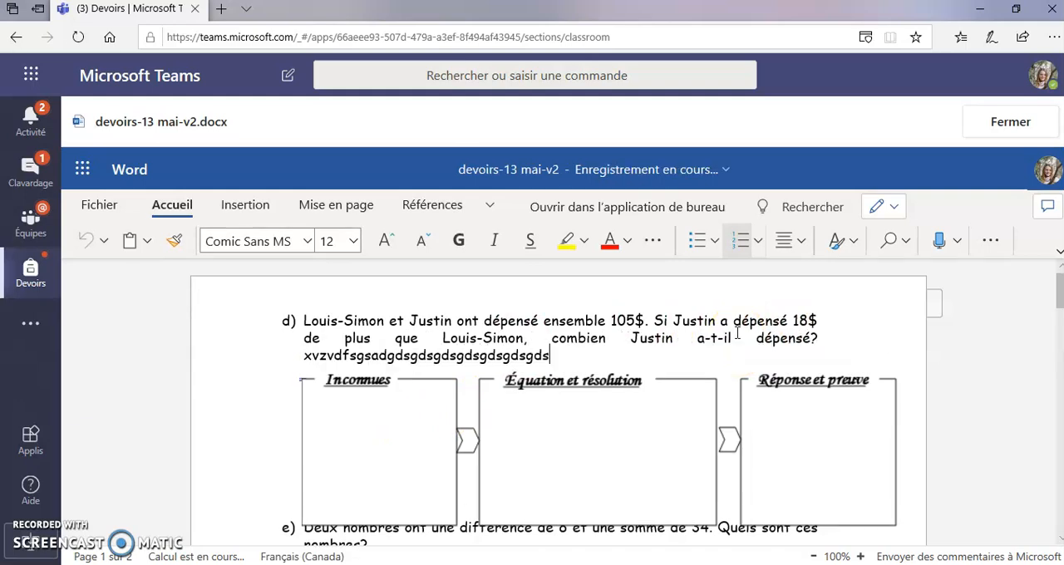
Close the edited document and hand in the assignment "test devoir barème".
left_click(1010, 122)
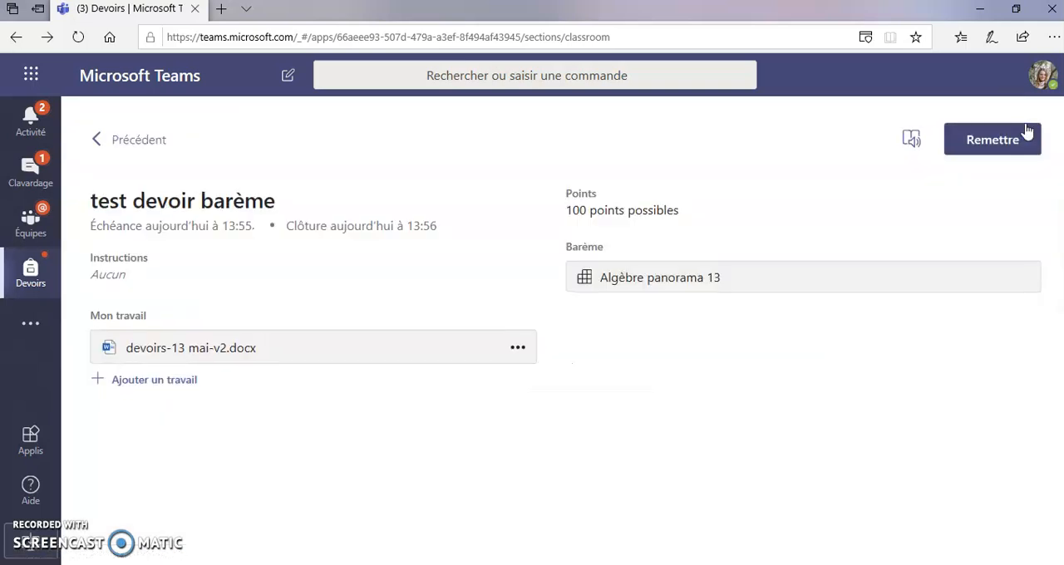
left_click(994, 140)
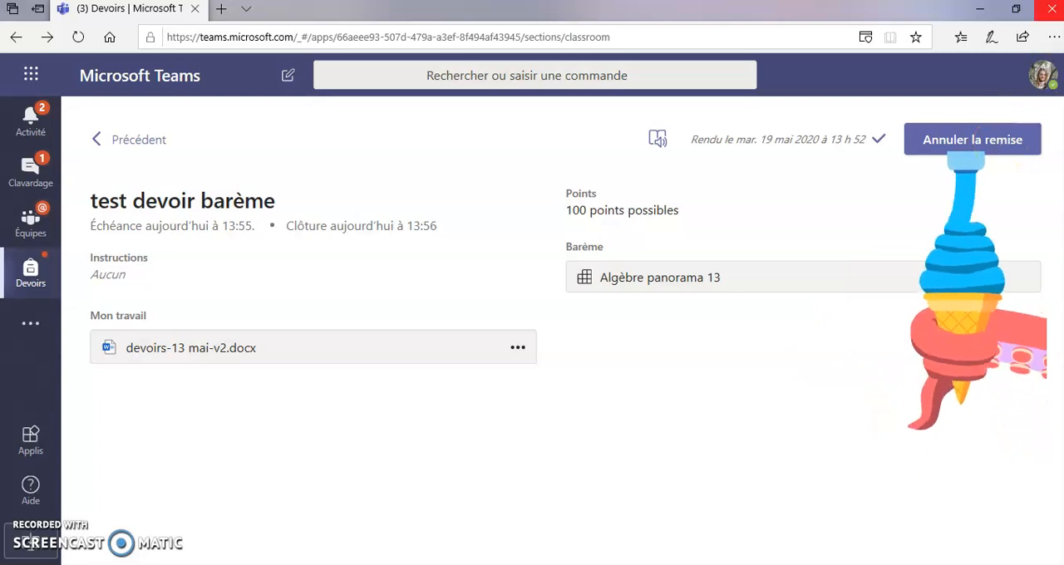
Switch to the teacher's Teams window and open the submitted work for "test devoir barème" in a maximized window.
left_click(1018, 8)
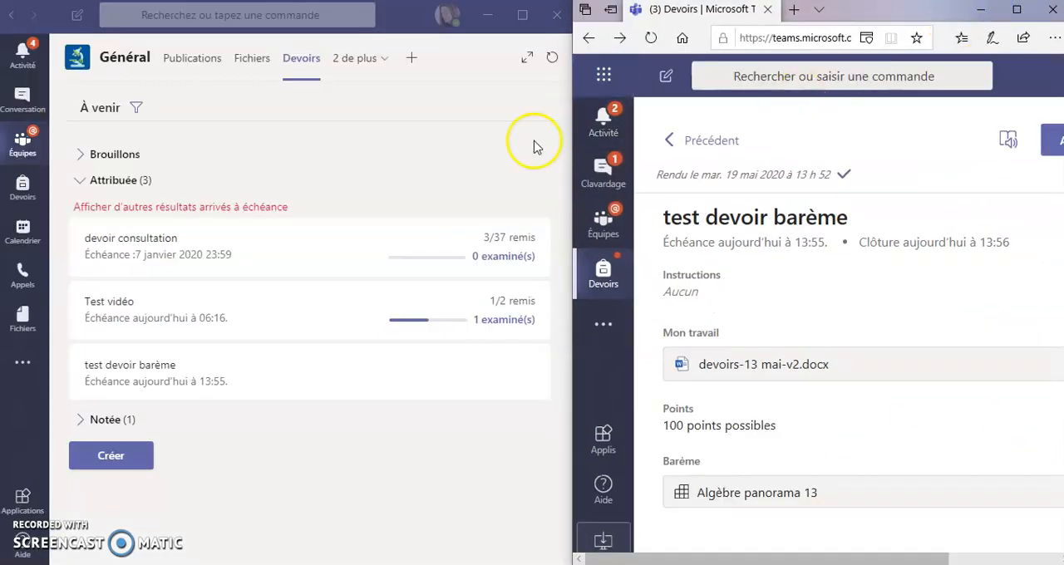
left_click(178, 374)
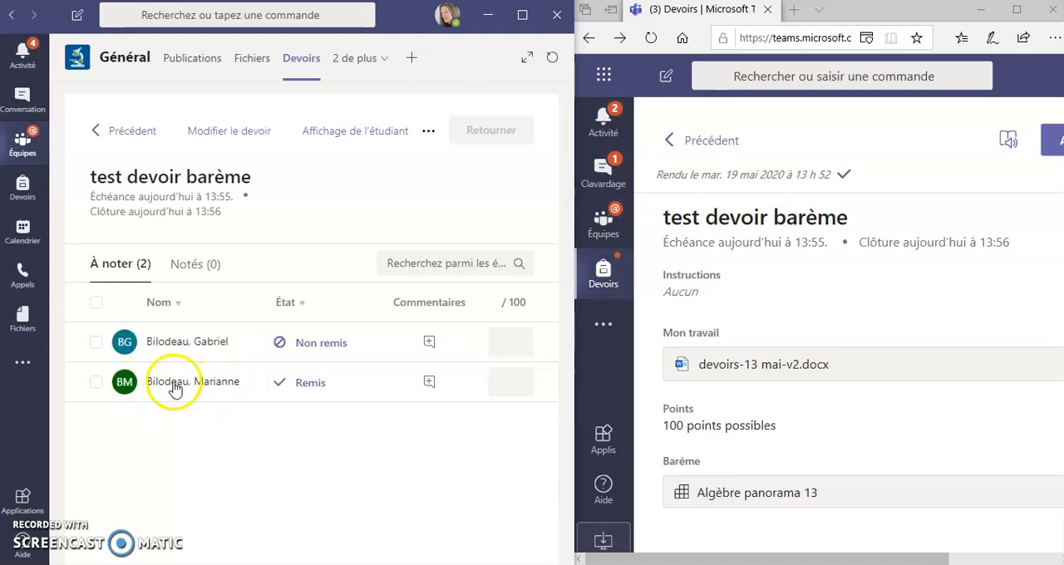
left_click(307, 386)
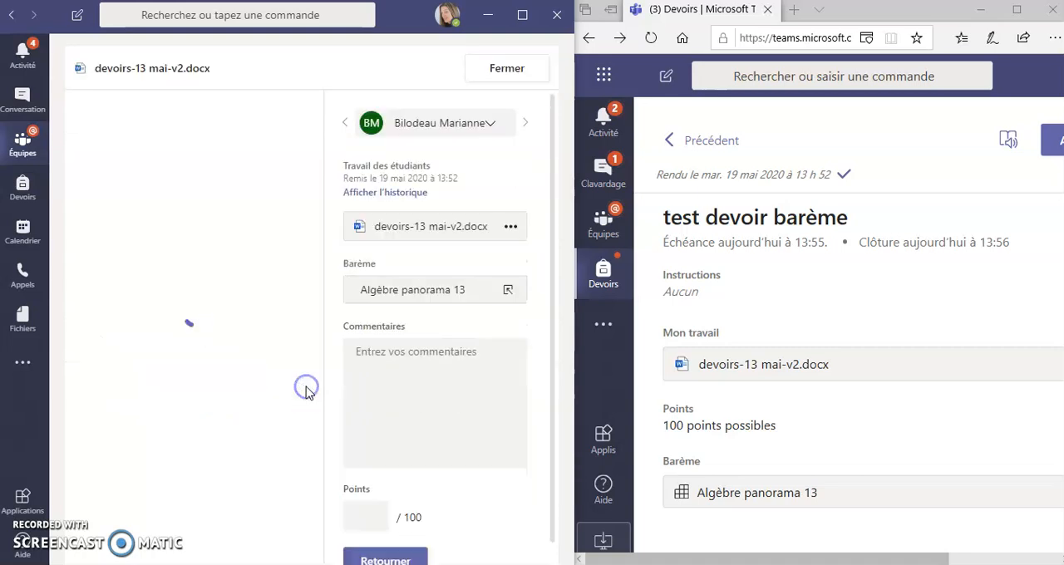
left_click(524, 15)
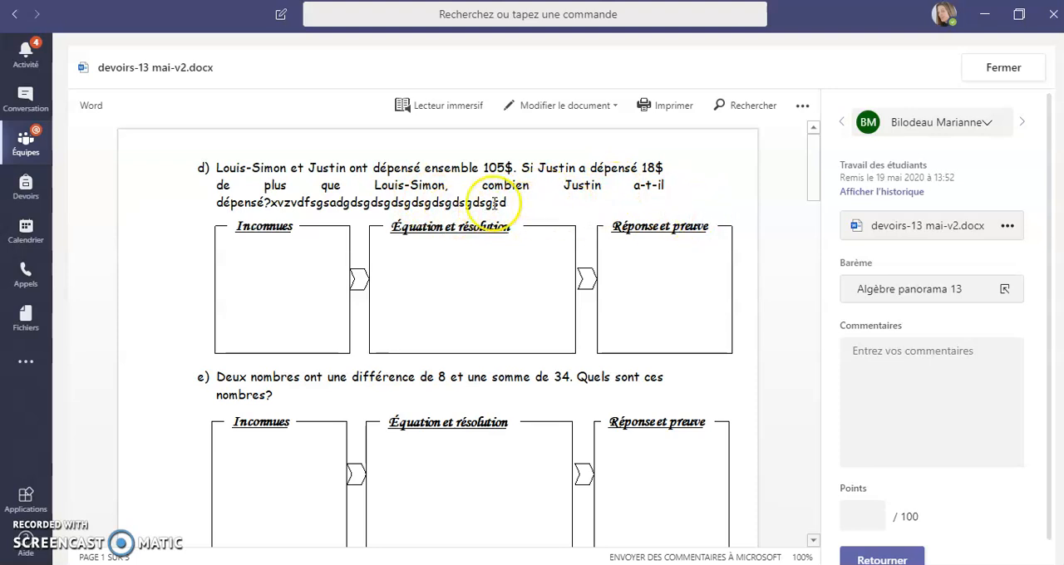
Open the rubric "Algèbre panorama 13" and rate Étape 1 Excellent (4 points) and Étape 2 Bon (3 points).
left_click(904, 290)
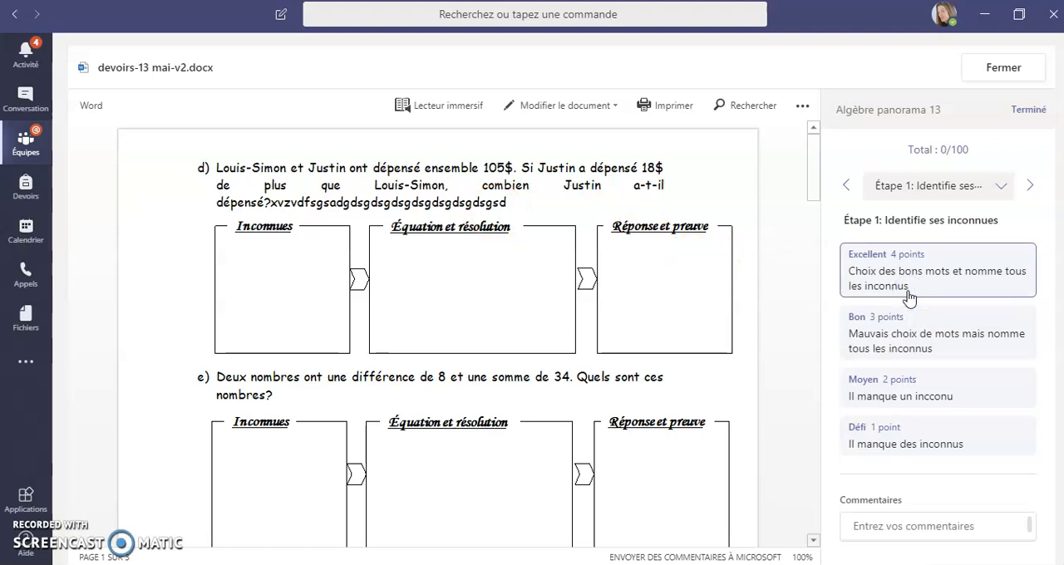
left_click(880, 272)
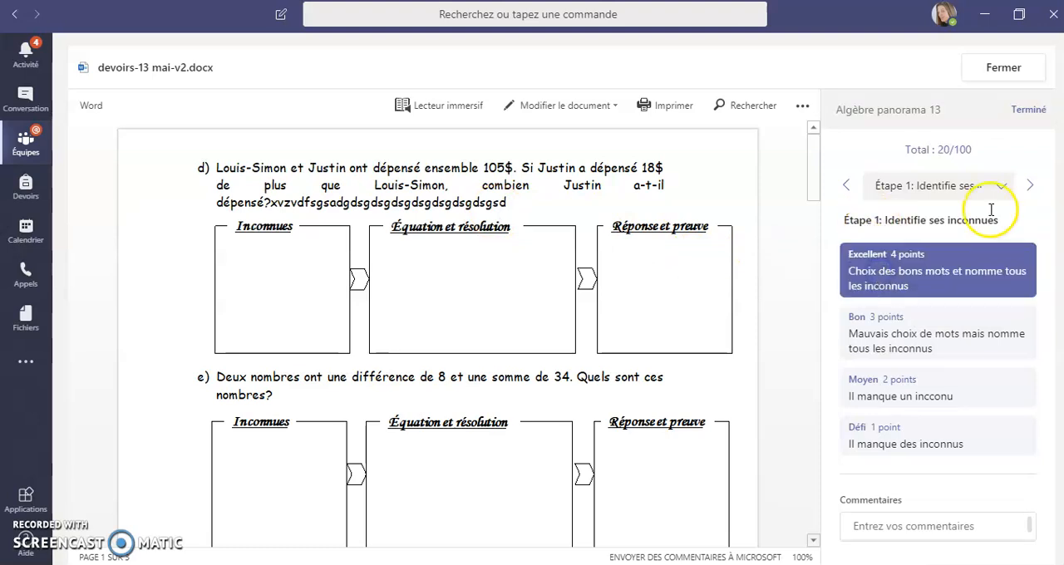
left_click(1031, 192)
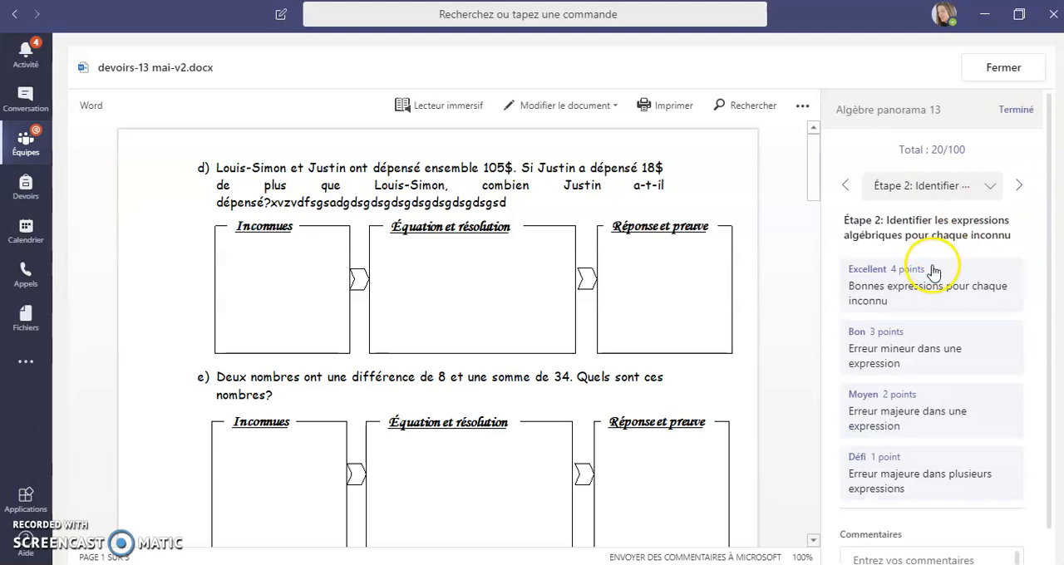
left_click(889, 356)
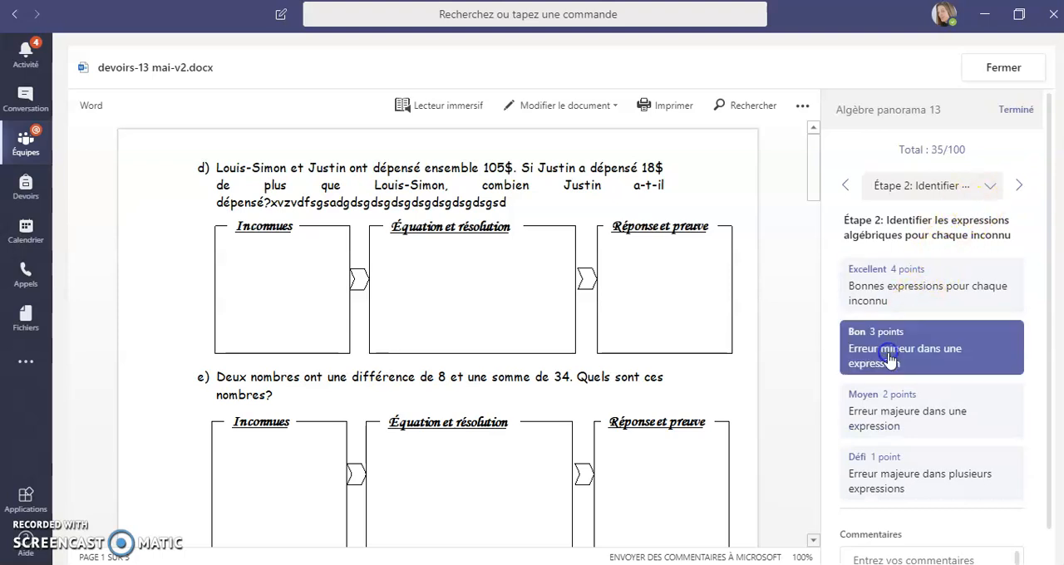
Rate Étape 3, writing the algebraic equation, as Moyen (2 points) in the rubric.
left_click(990, 187)
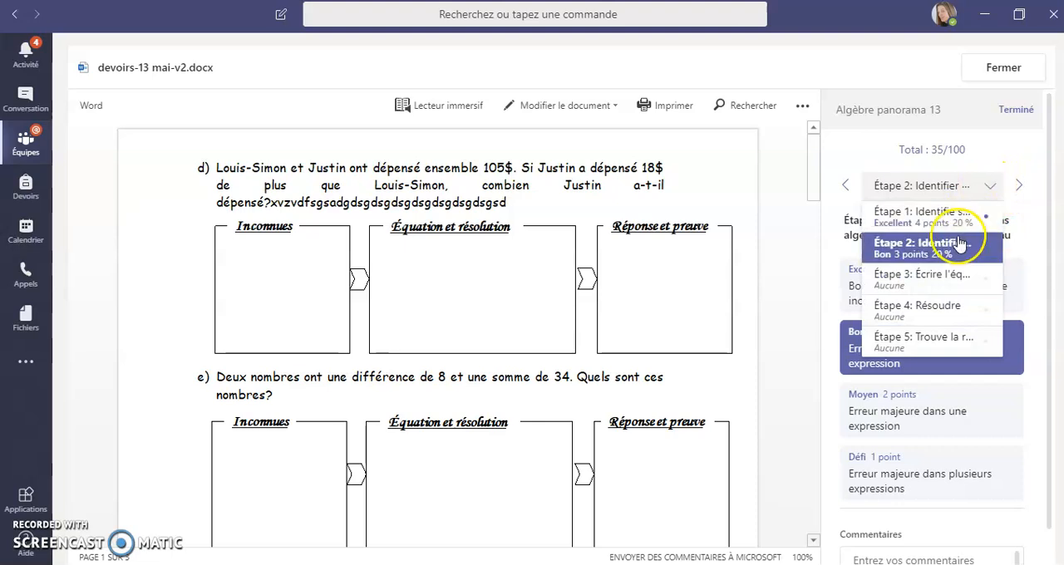
left_click(1020, 191)
left_click(1020, 187)
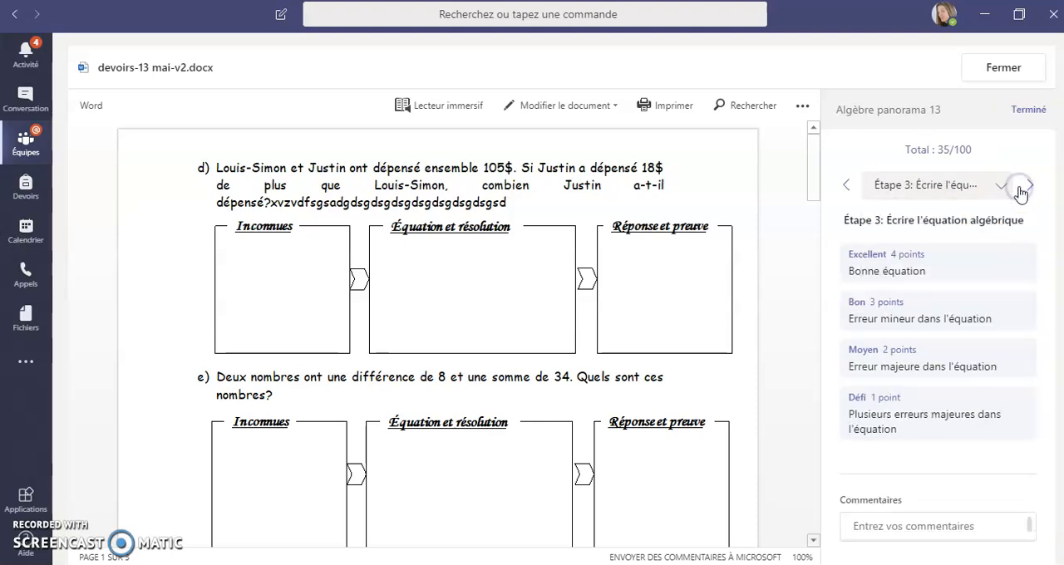
left_click(937, 370)
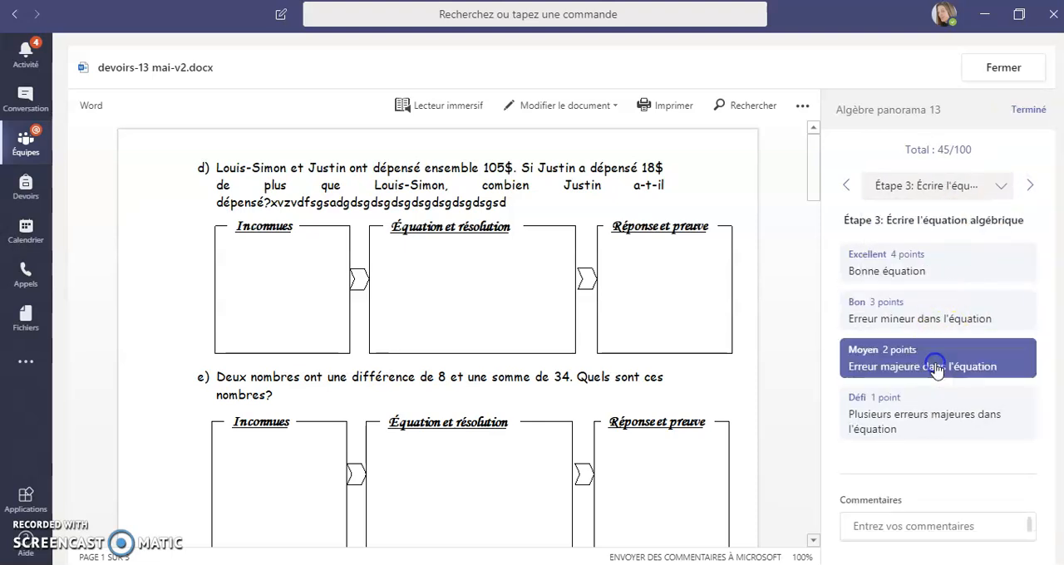
Rate both Étape 4 (Résoudre) and Étape 5 (Trouve la réponse à la question) as Excellent, 4 points each.
left_click(1031, 185)
left_click(947, 263)
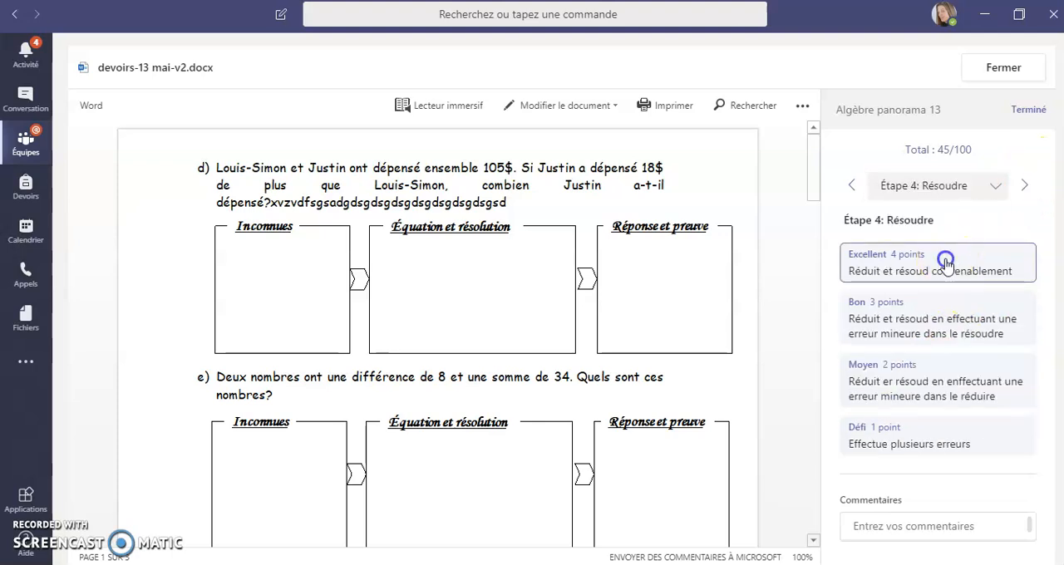
left_click(1028, 189)
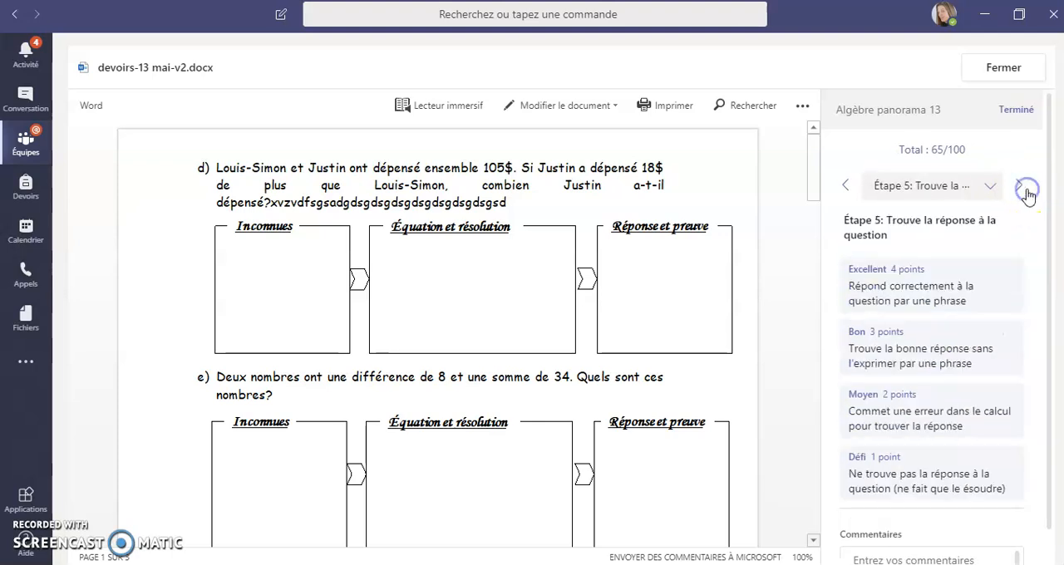
left_click(948, 283)
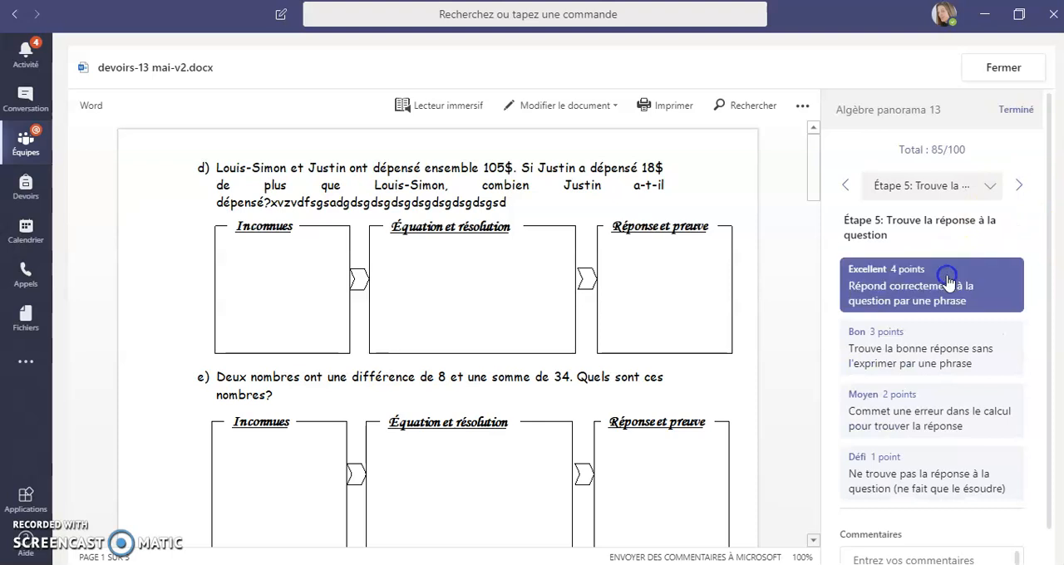
Add the comment "Bravo!" to the Étape 1 criterion and finish the rubric grading.
left_click(1022, 190)
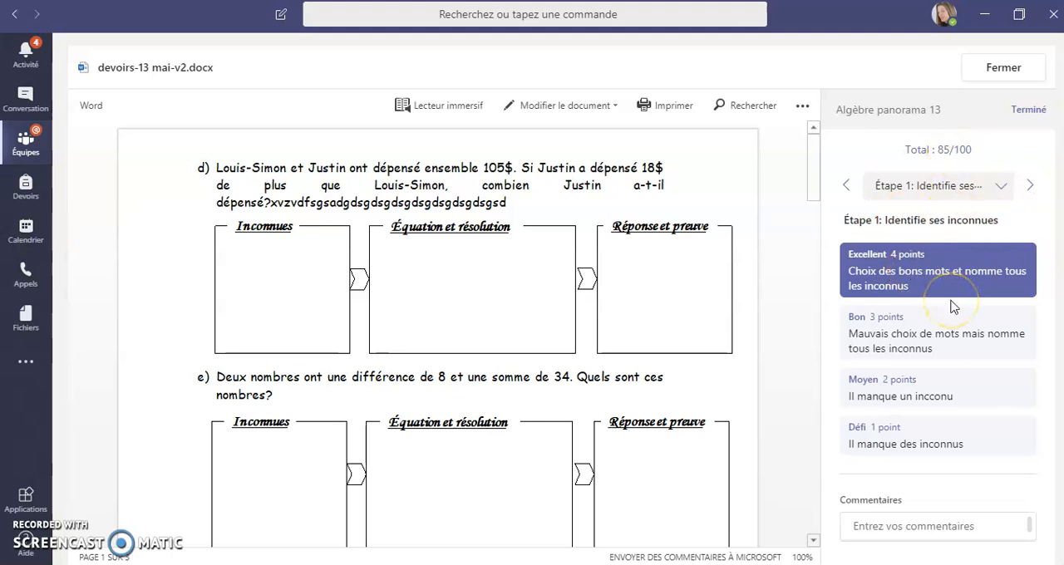
left_click(878, 526)
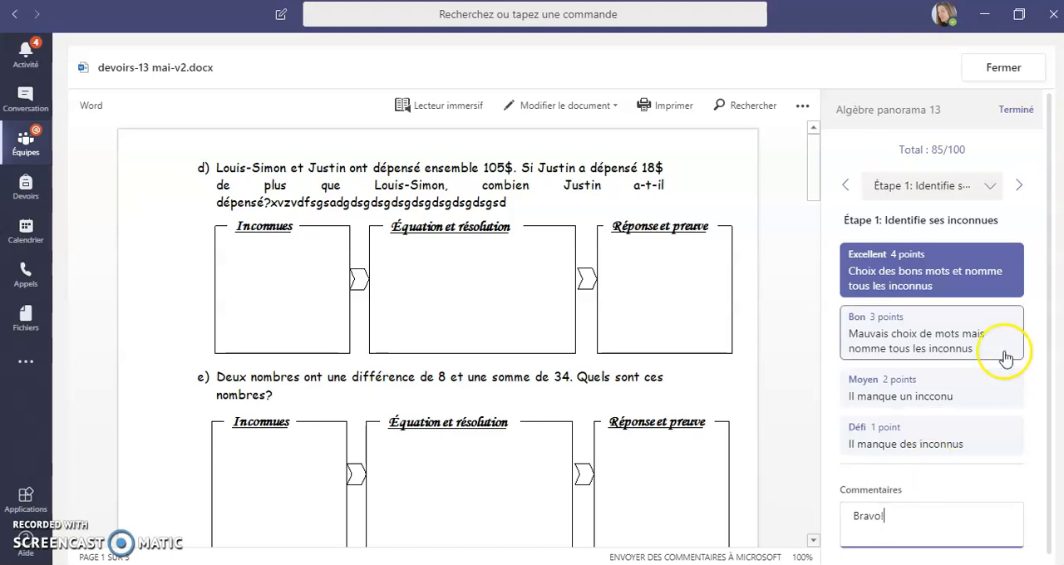
left_click(1009, 117)
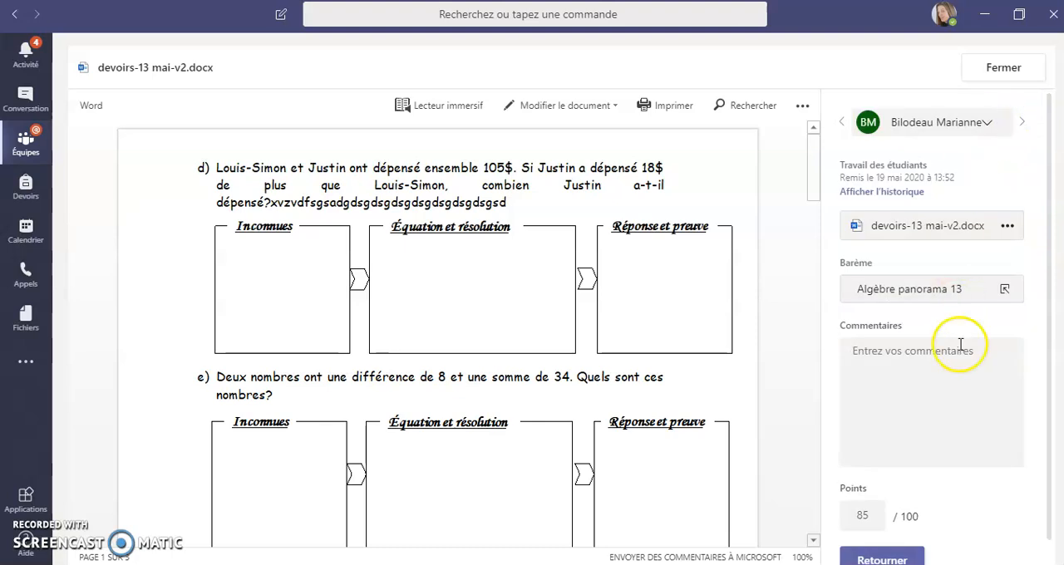
Return the graded work to the student and close the submission view.
scroll(894, 345, "down", 1)
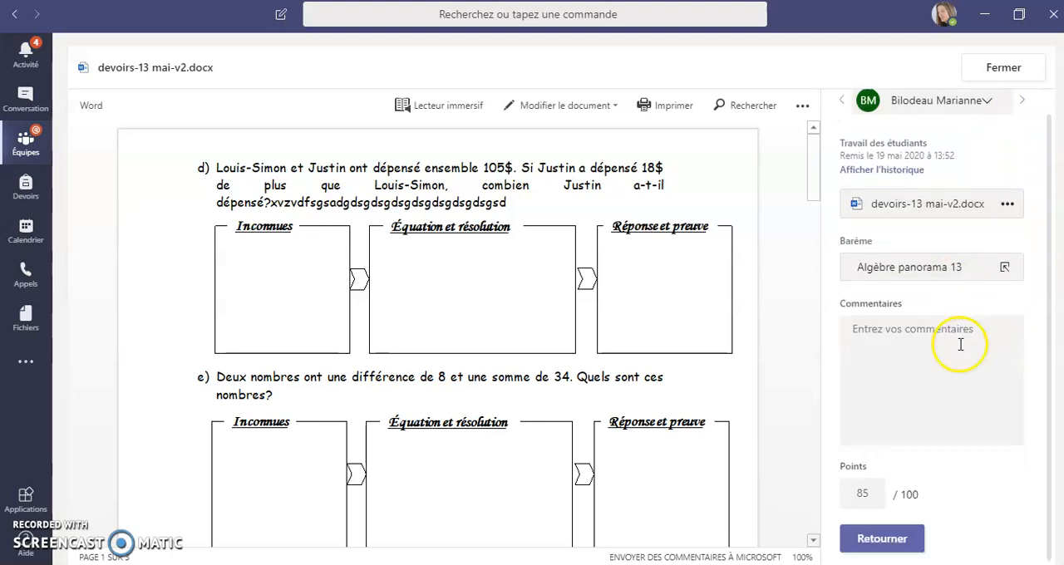
left_click(890, 539)
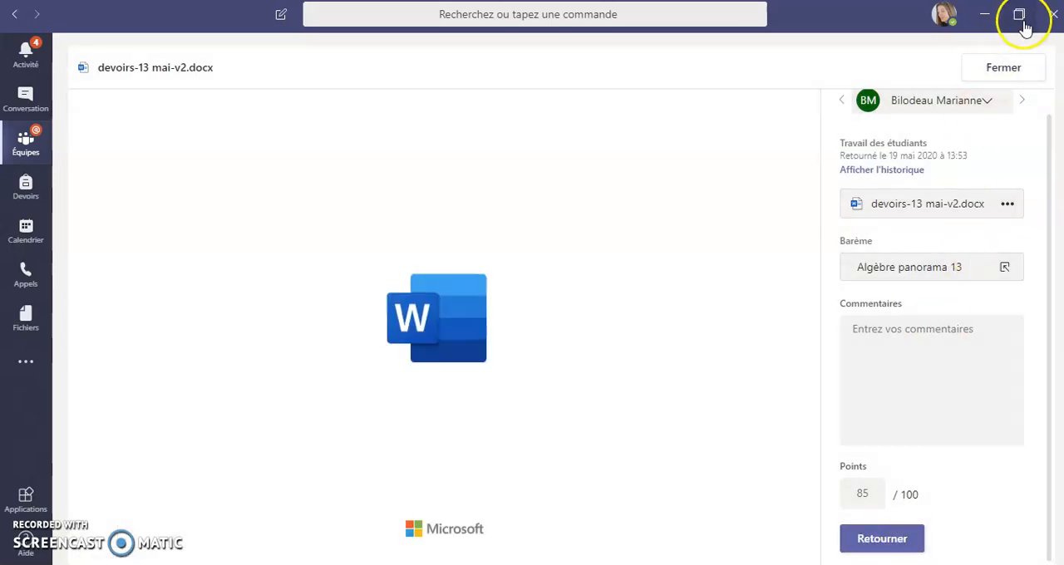
left_click(1003, 69)
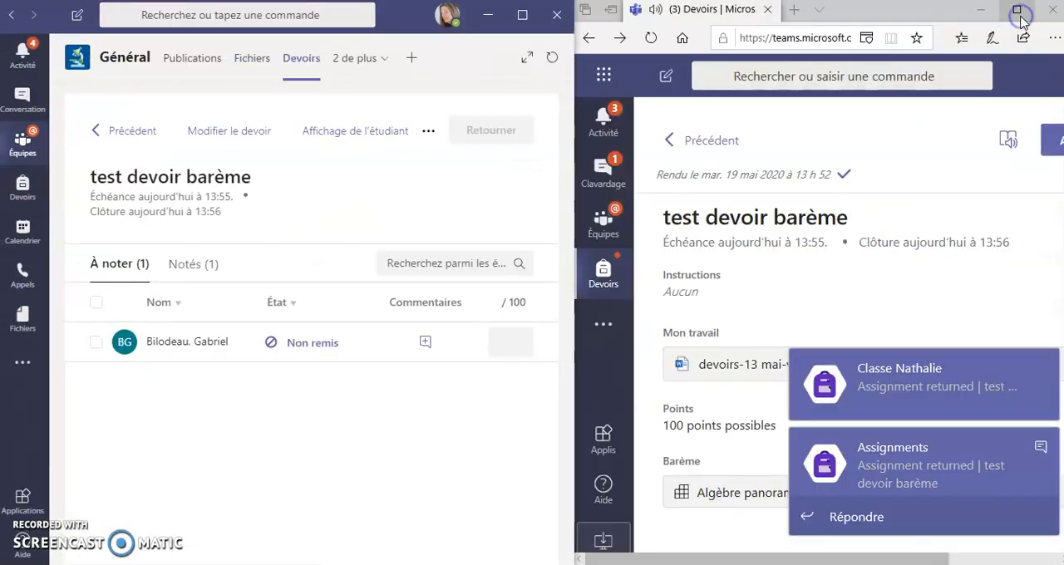
In the student's browser window, open the returned assignment from the class's notification.
left_click(929, 397)
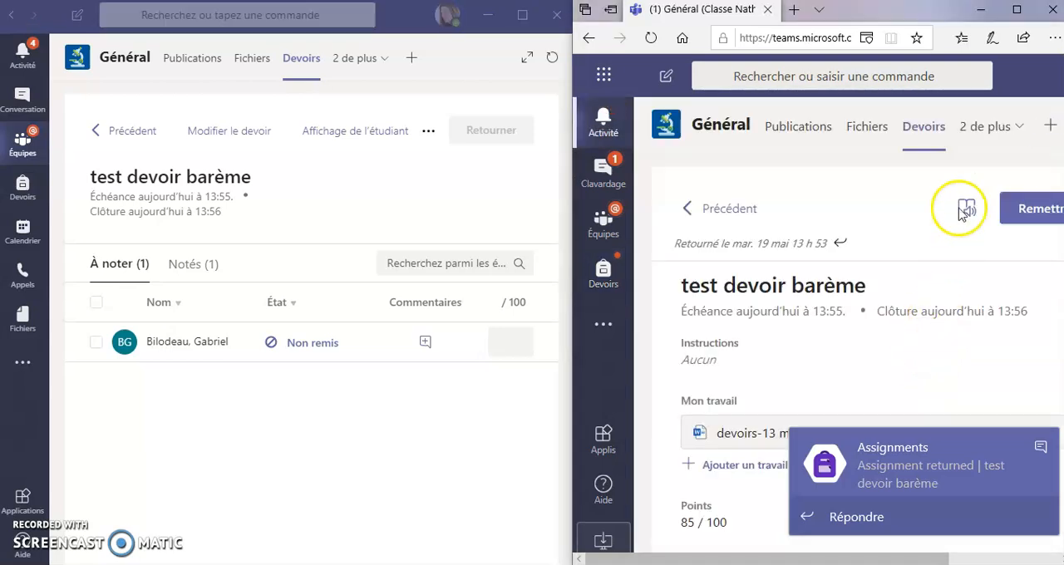
Maximize the student's browser window and open the Algèbre panorama 13 rubric attached to the returned assignment.
left_click(1017, 10)
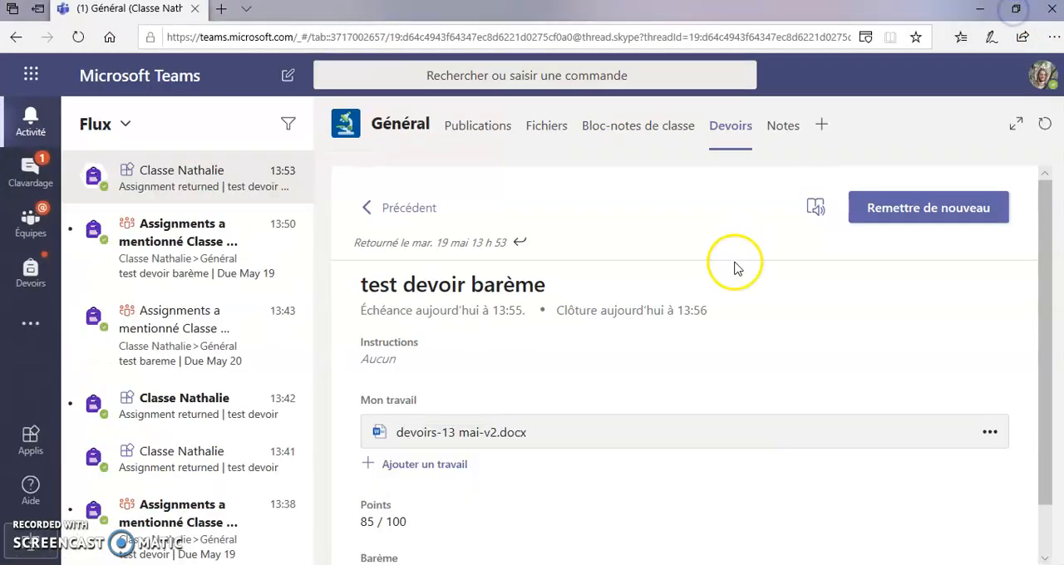
scroll(562, 413, "down", 1)
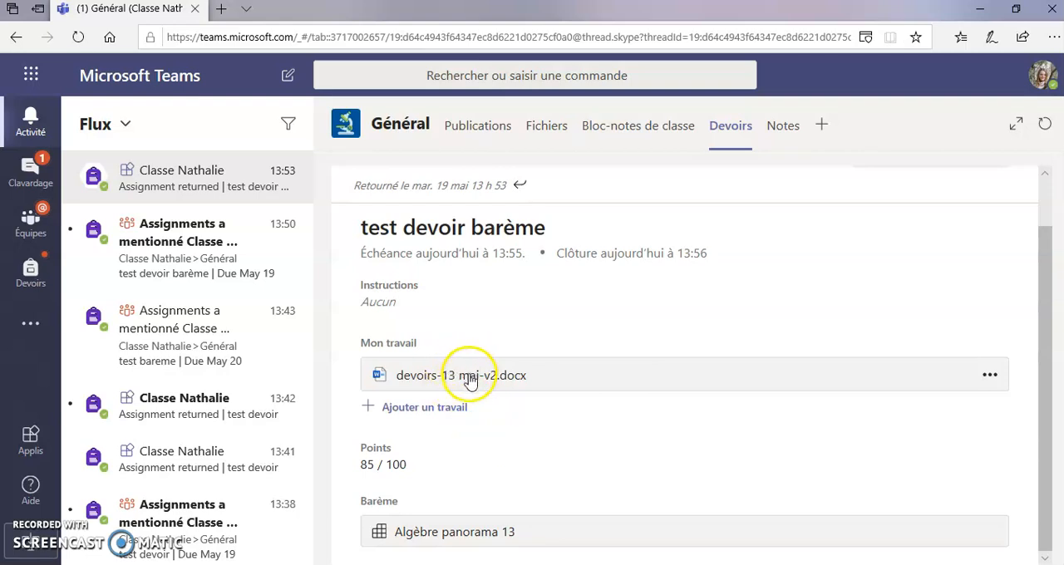
left_click(450, 536)
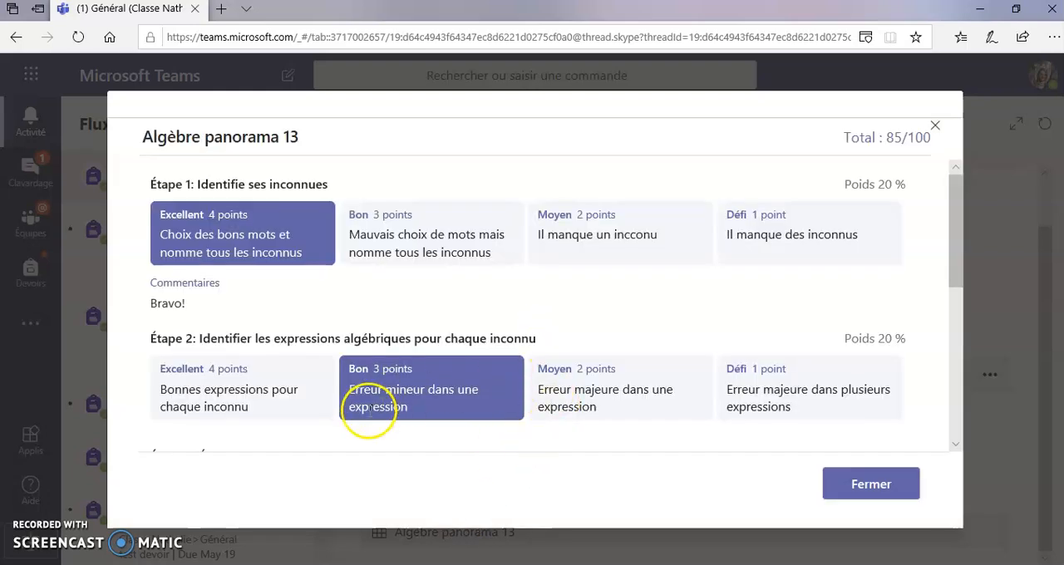
Review the teacher's ratings and comment across the rubric's criteria and close the rubric.
scroll(441, 282, "down", 1)
scroll(442, 283, "down", 4)
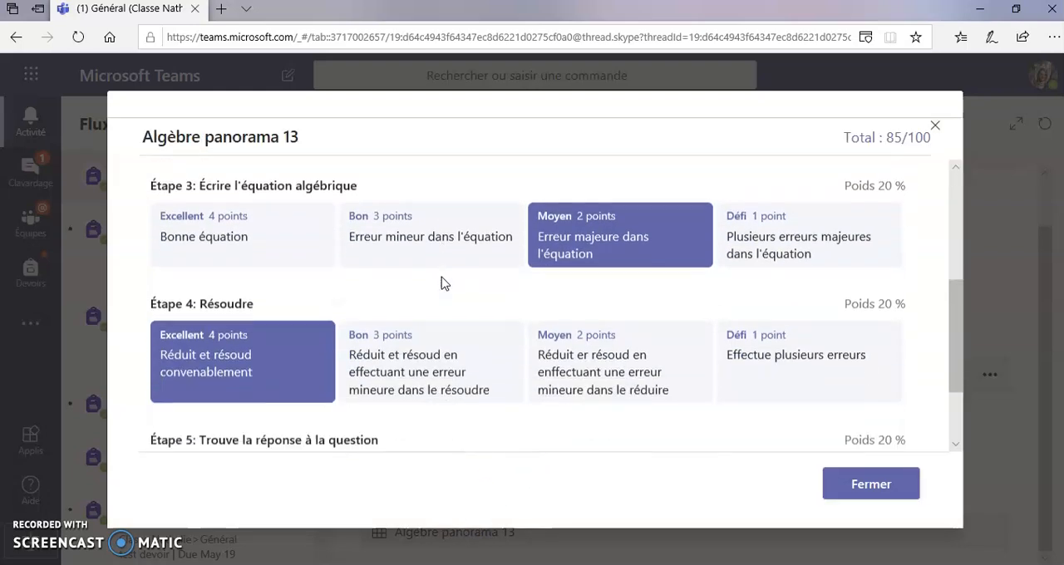
scroll(442, 281, "up", 5)
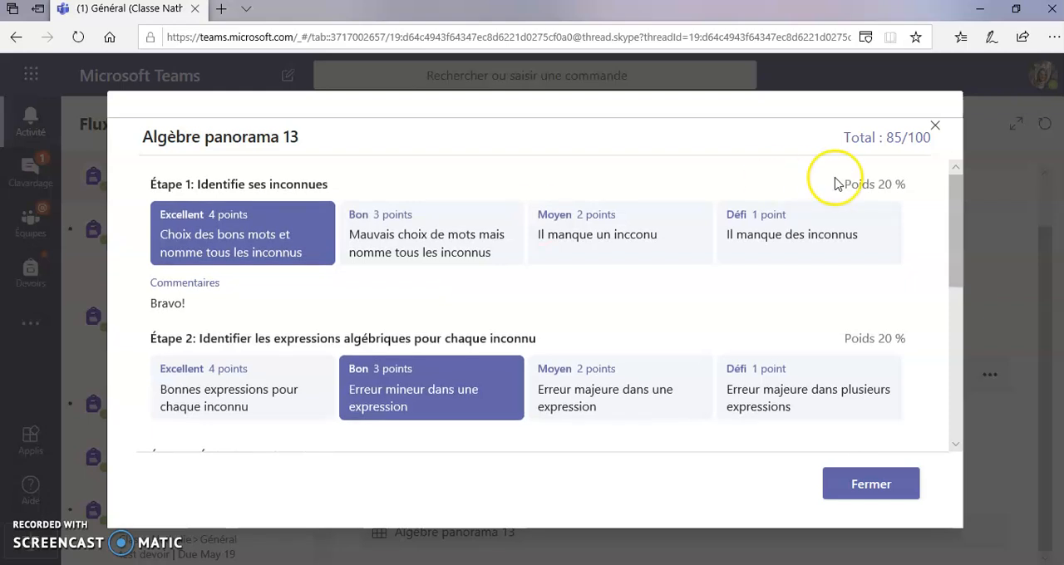
left_click(873, 498)
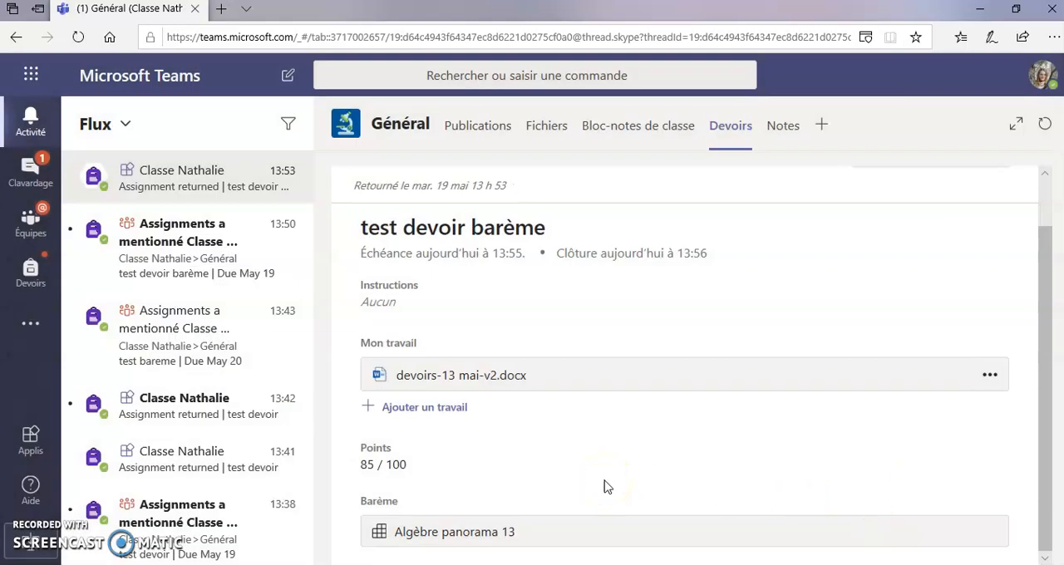